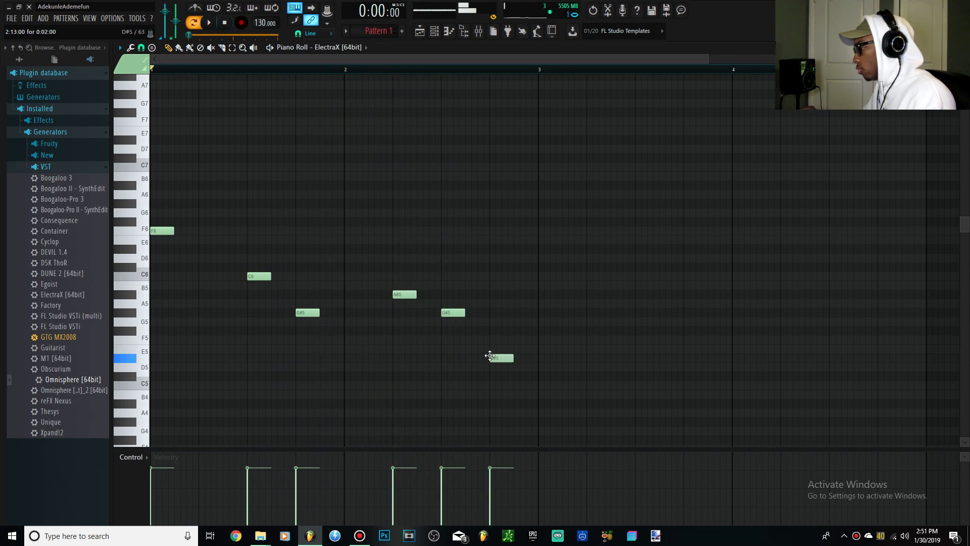
- Move the final D#5 note earlier to directly follow the G#5, and lower the opening F6 note one octave to F5
key(space)
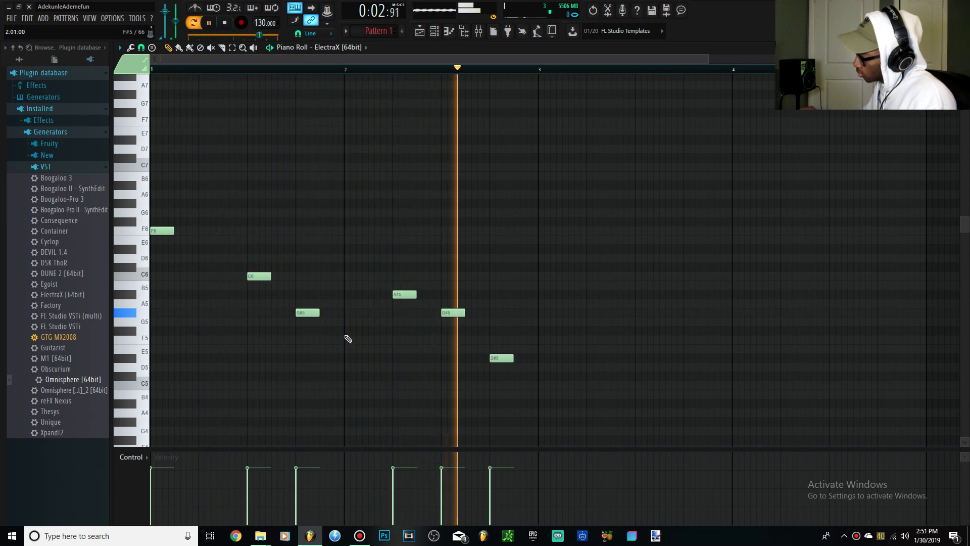
drag(497, 360, 472, 361)
drag(188, 203, 202, 256)
key(ctrl+Down)
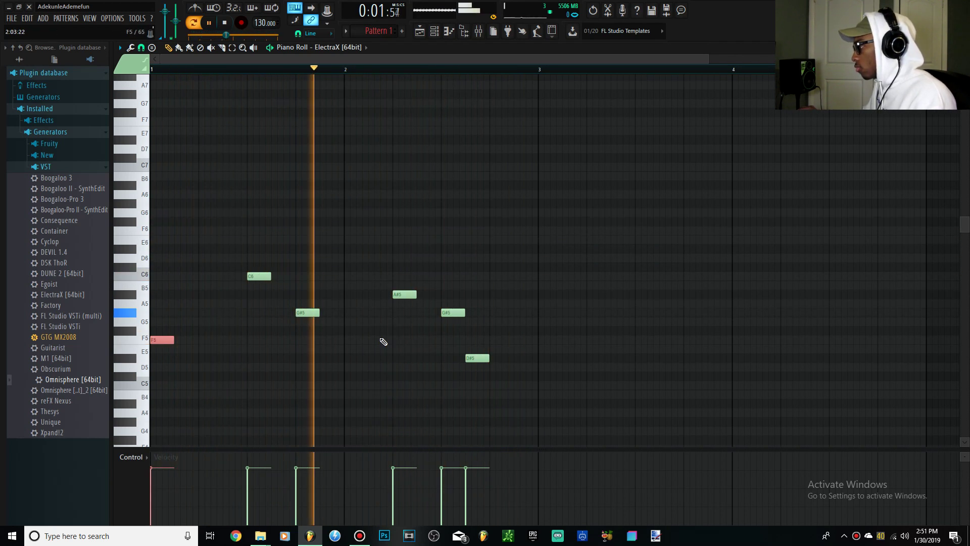
key(space)
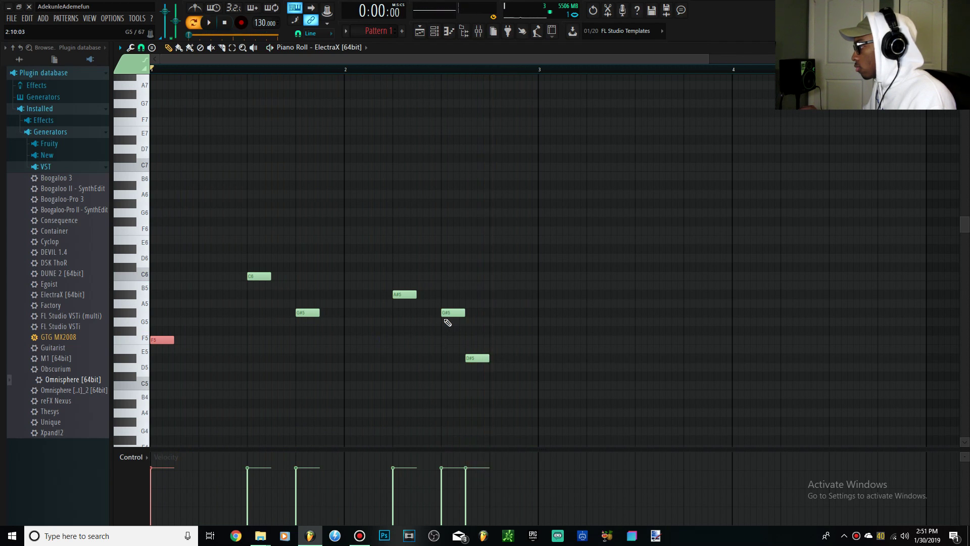
- Extend the opening F5 note up to the C6 note, and replace the final D#5 with a long C5 ending at bar 3
right_click(500, 367)
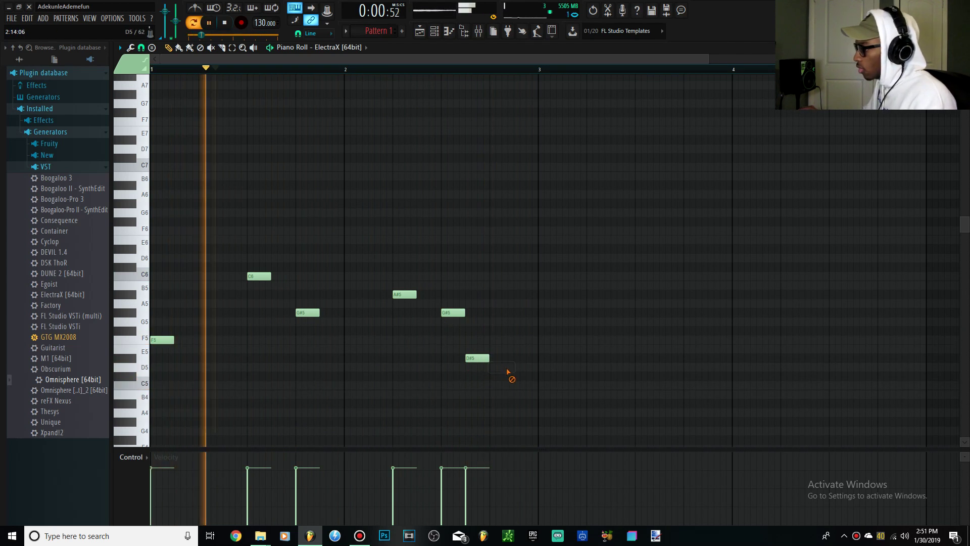
key(space)
drag(174, 339, 246, 339)
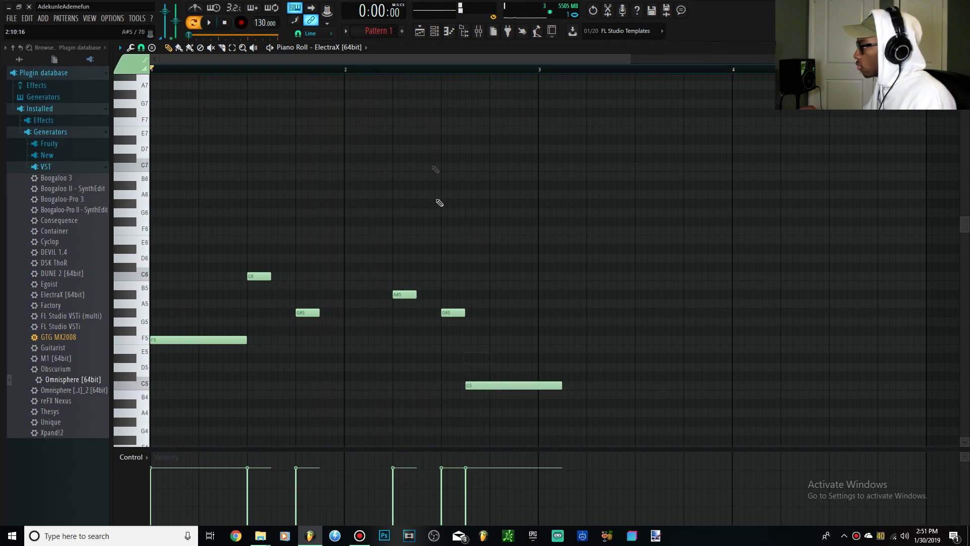
drag(561, 385, 537, 385)
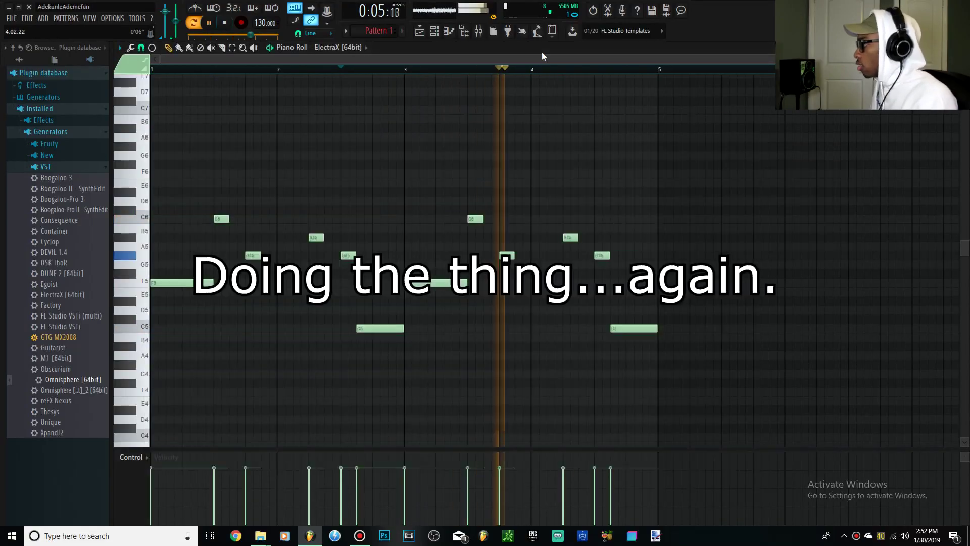
- Raise the ElectraX melody by two octaves and play it back
click(463, 30)
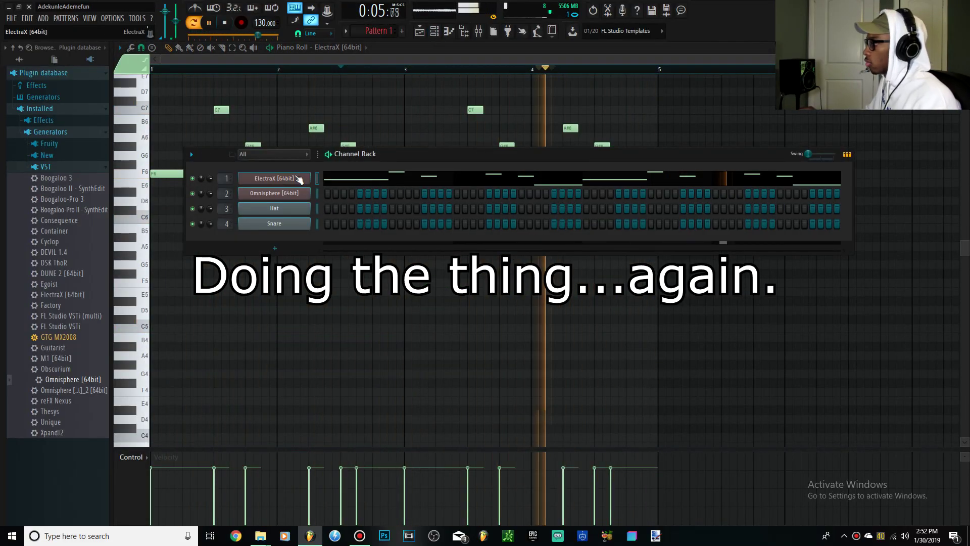
click(479, 30)
click(864, 79)
click(717, 378)
key(space)
click(541, 147)
click(566, 177)
click(449, 31)
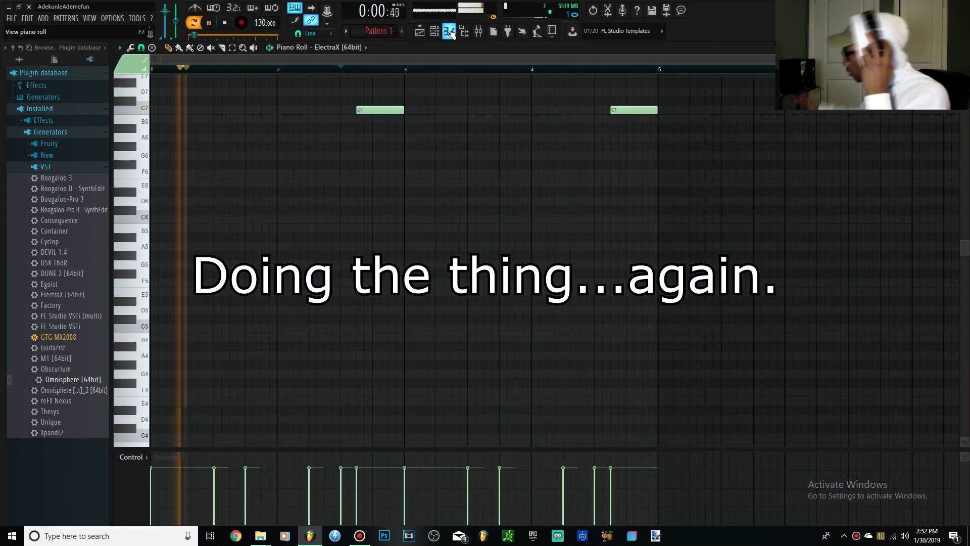
- Audition ElectraX presets for the melody, including AR - Dream and AR - FM Pluck
click(435, 32)
click(682, 179)
click(274, 161)
click(208, 23)
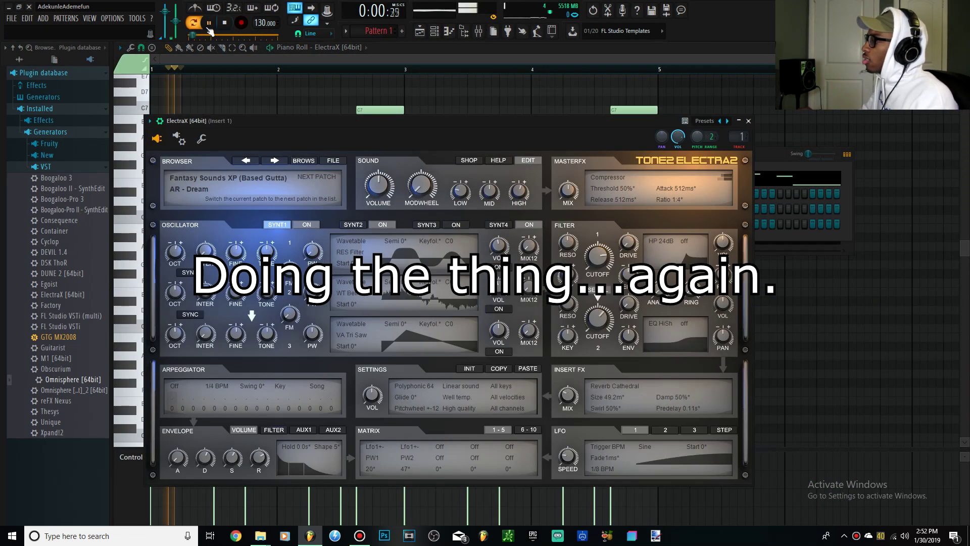
click(478, 31)
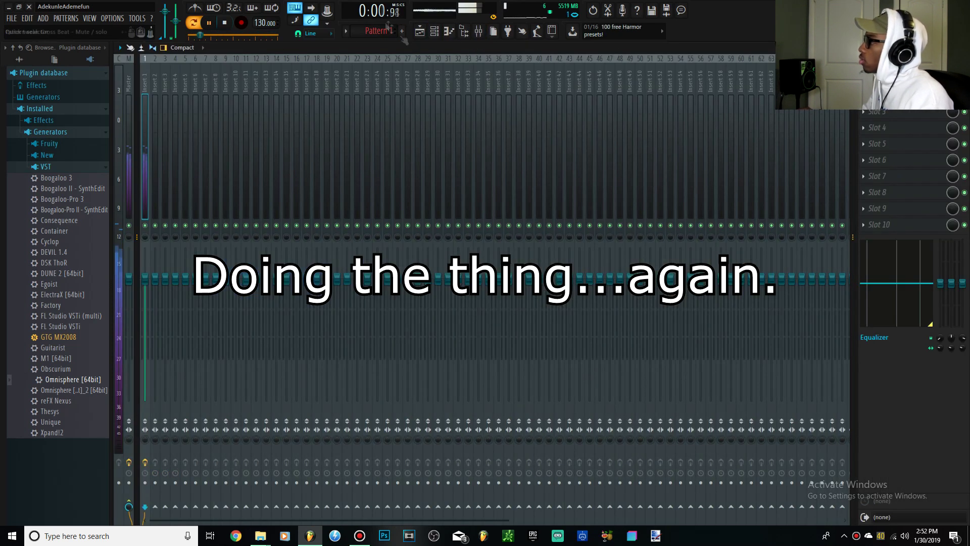
click(434, 31)
key(space)
click(274, 178)
click(214, 30)
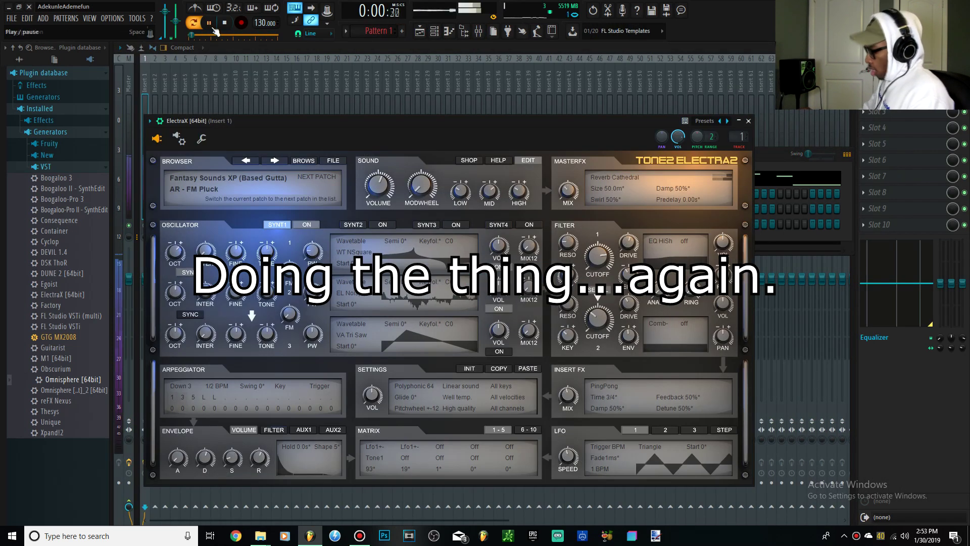
- Add an FL Keys channel and move the ElectraX melody's notes onto it
click(782, 160)
click(276, 240)
click(283, 267)
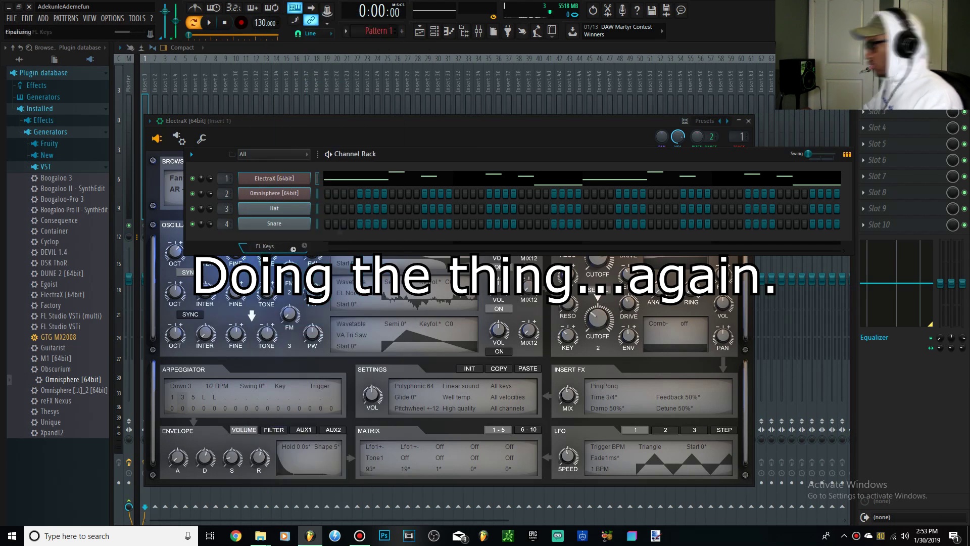
click(485, 160)
click(317, 180)
key(ctrl+x)
click(316, 239)
key(ctrl+v)
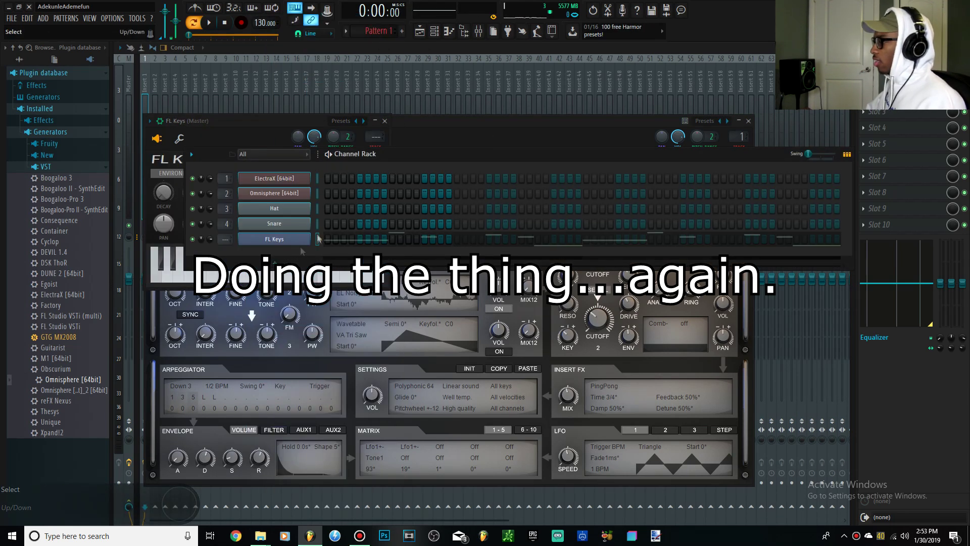
- Open the FL Keys melody in the piano roll and lower its second note
click(351, 239)
scroll(354, 241, up, 4)
drag(218, 110, 221, 130)
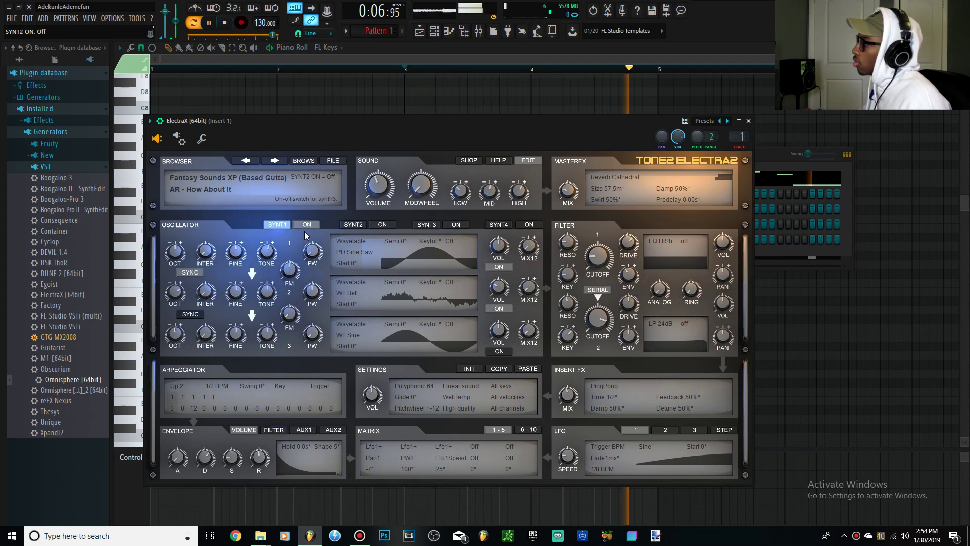
- Route a second ElectraX channel to mixer insert 2 and apply Gross Beat's 1/2 Speed time effect there
click(478, 32)
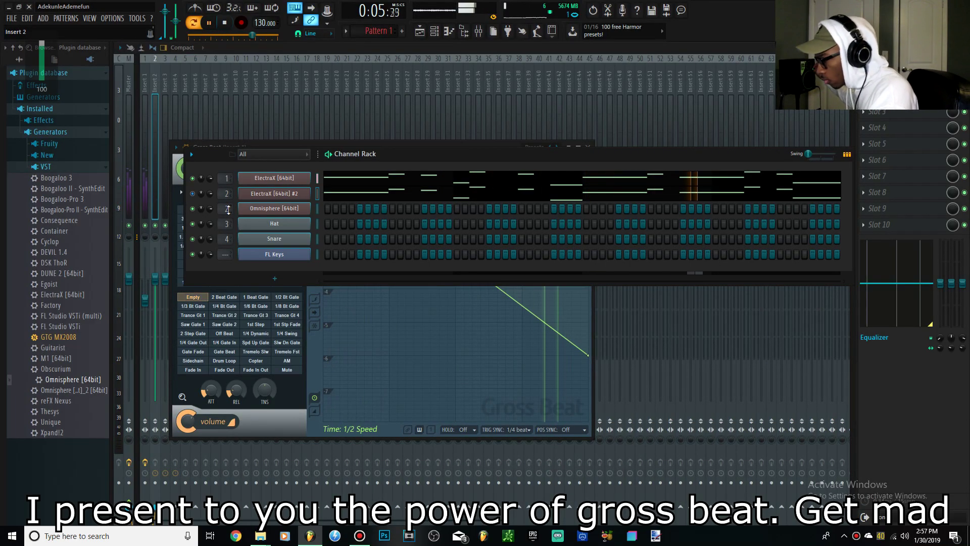
key(XF86AudioRaiseVolume)
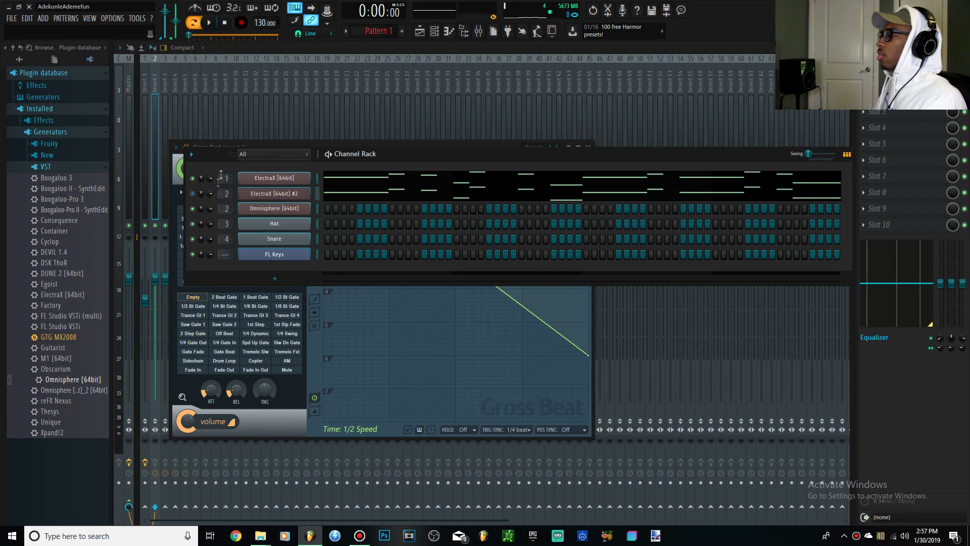
click(248, 193)
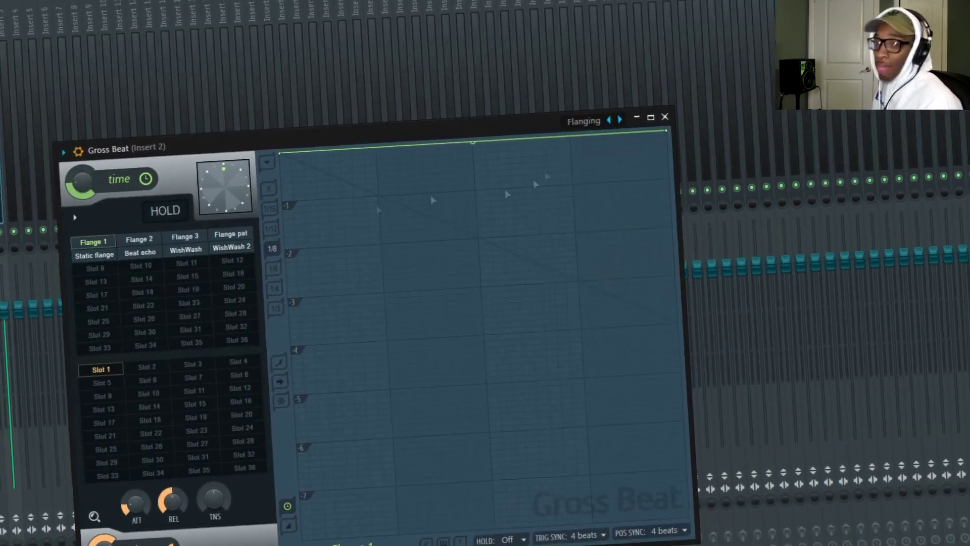
click(554, 88)
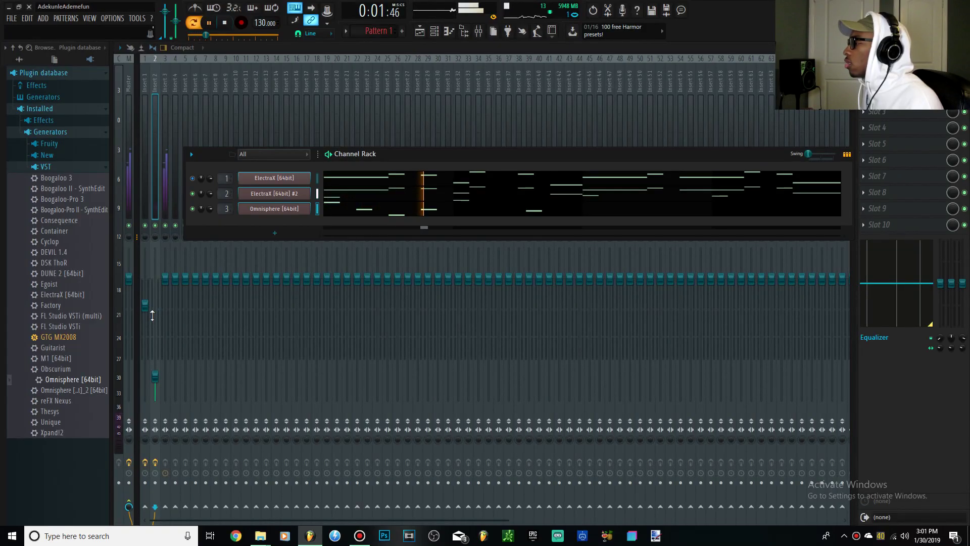
- Open the Omnisphere melody in the piano roll and replace the B6 note with a C#7 at the start of bar 2
click(369, 211)
key(space)
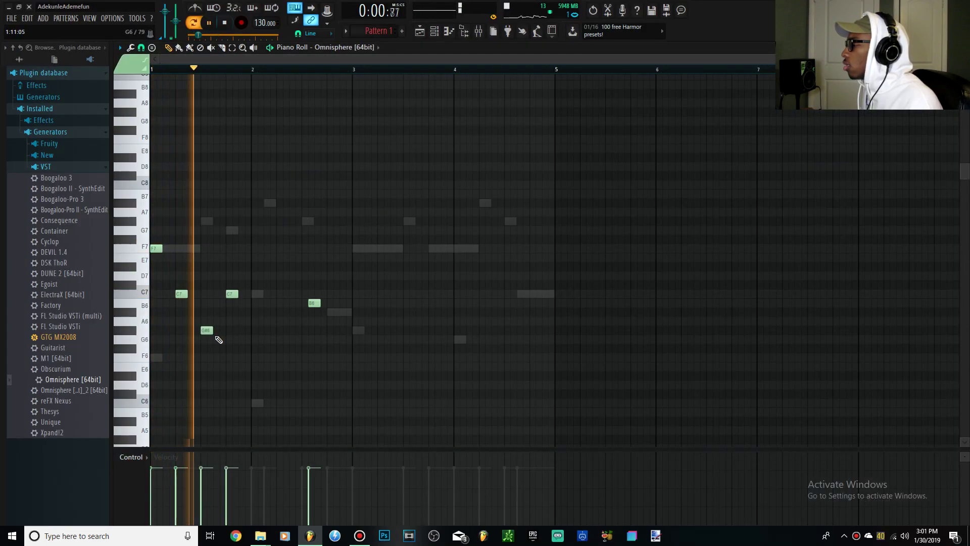
key(space)
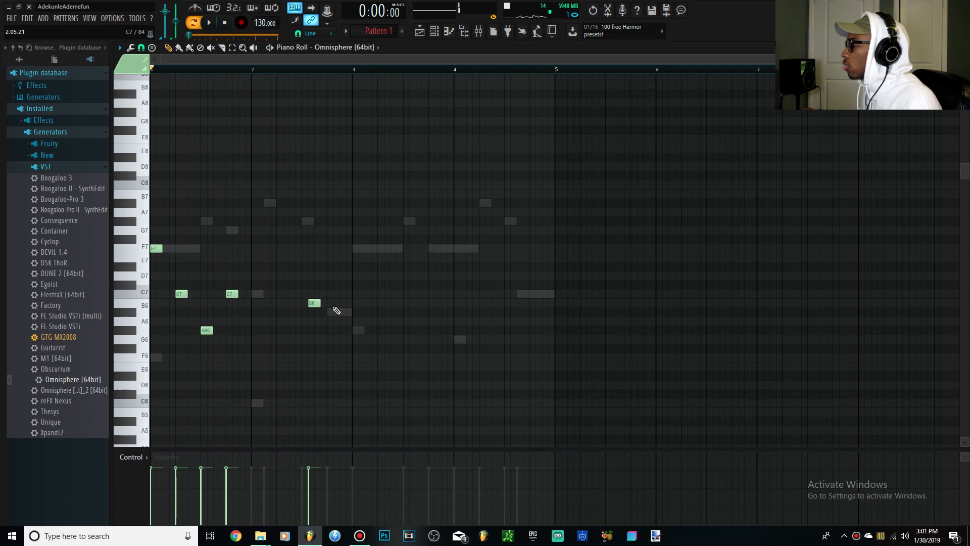
key(space)
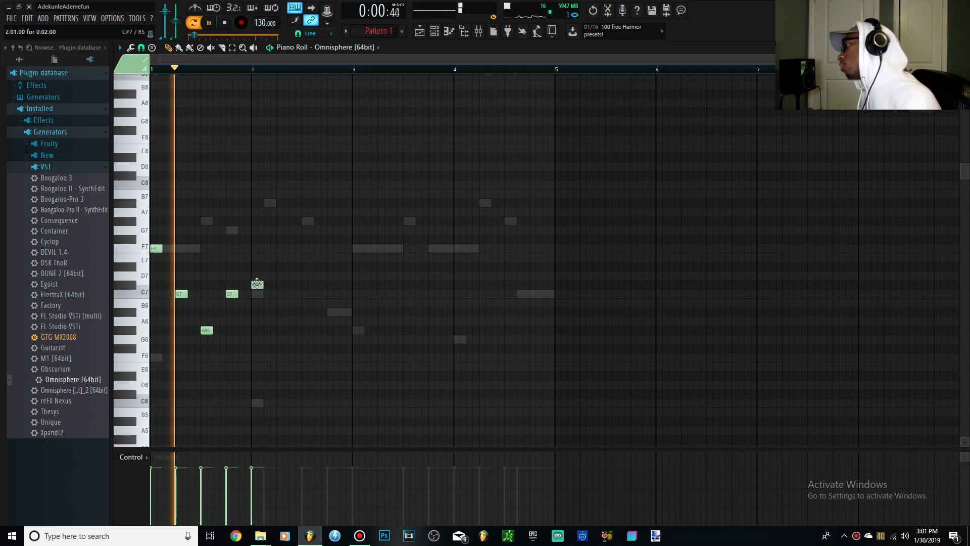
key(space)
- Replace the note at bar 2 with a long A#6 and follow it with a G#6 ending at bar 3
click(262, 295)
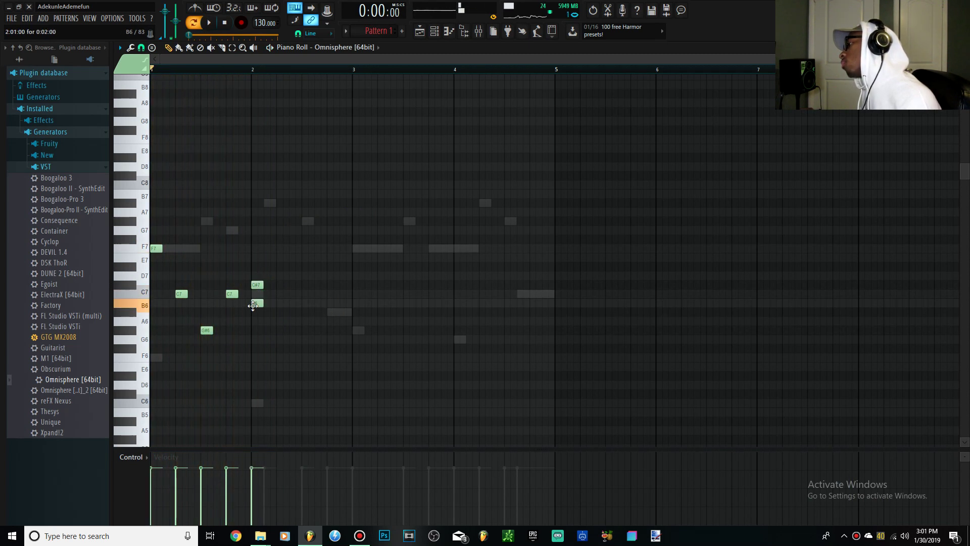
key(space)
drag(262, 311, 305, 314)
key(space)
key(space)
drag(303, 331, 325, 312)
- Duplicate the first two bars of the Omnisphere melody into bars 3 and 4 and play them back
drag(147, 151, 401, 368)
key(ctrl+b)
drag(353, 260, 356, 260)
key(space)
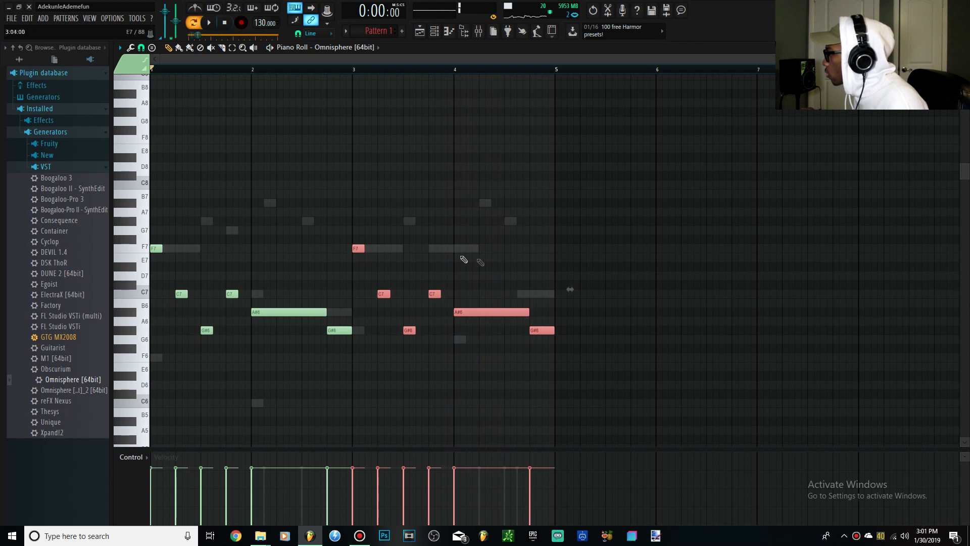
- Try a long C7 note near the end of bar 4
click(528, 295)
drag(528, 293, 526, 295)
key(space)
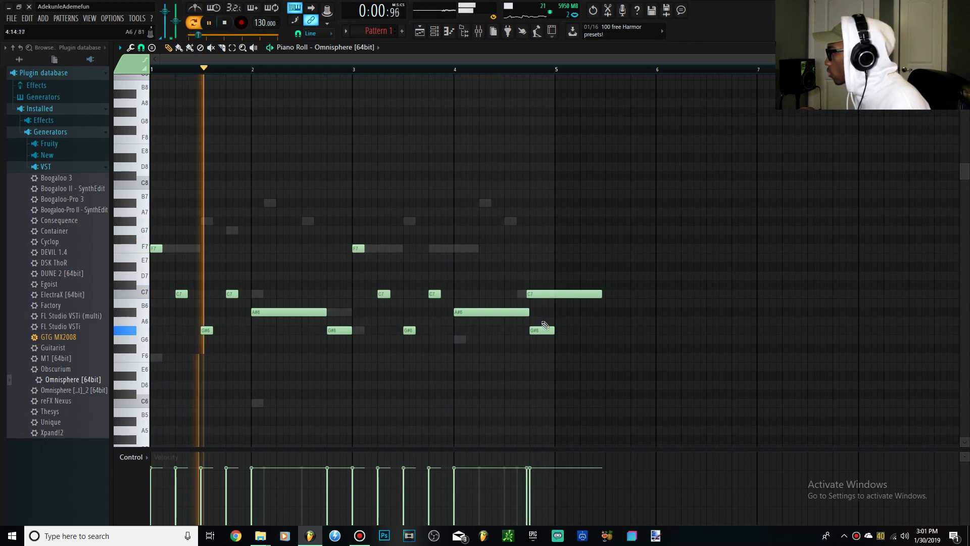
right_click(528, 295)
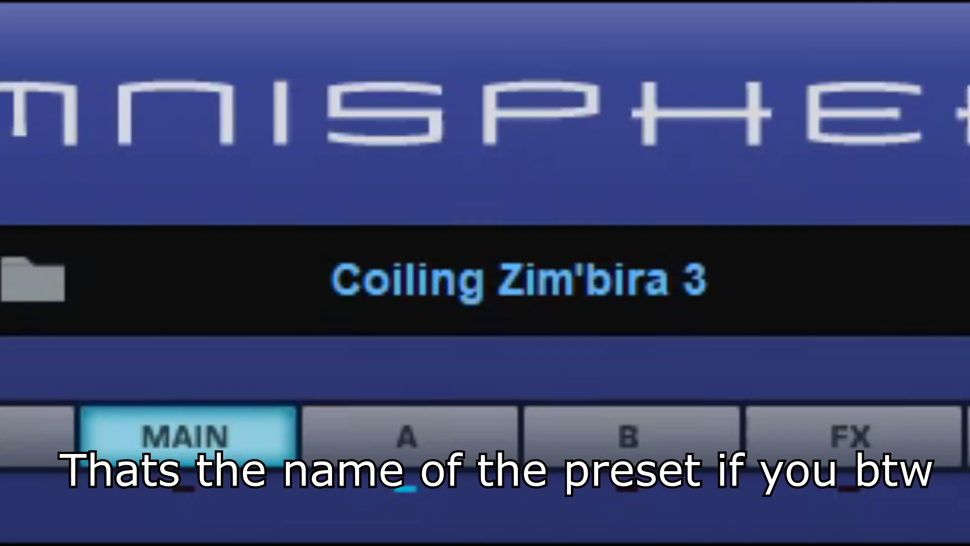
- Add a PRO-Verb reverb to Omnisphere's first common effect slot for Coiling Zim'bira 3 and adjust its mix
click(851, 455)
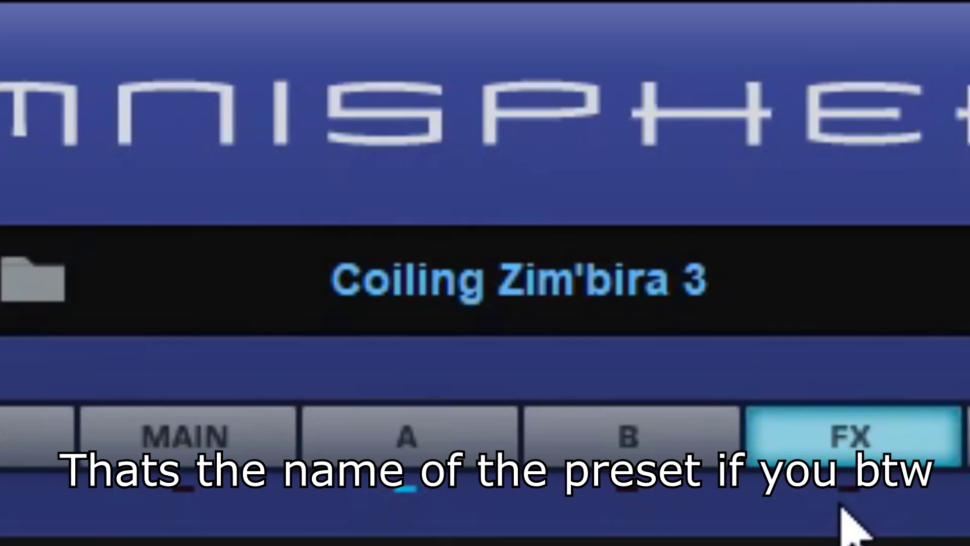
click(375, 319)
mouse_move(410, 429)
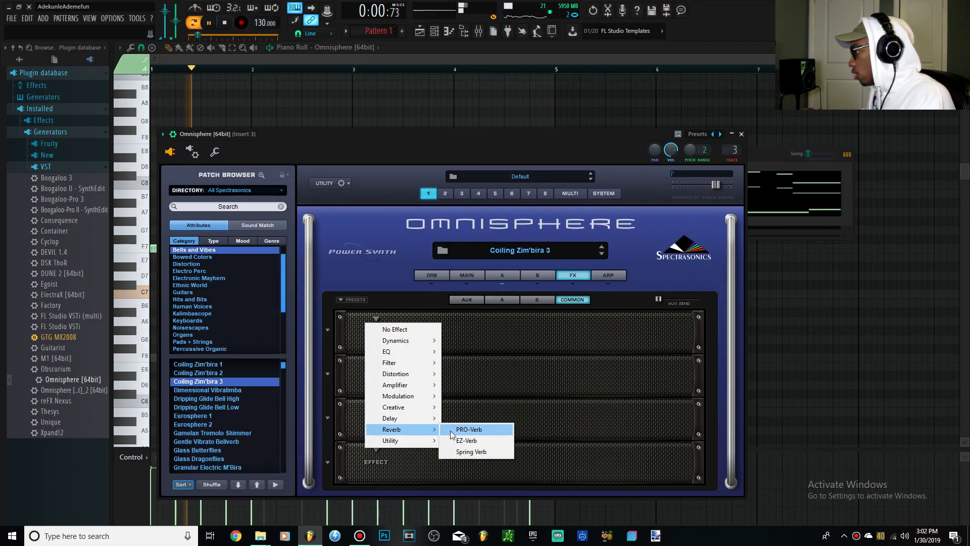
click(467, 426)
drag(374, 348, 378, 347)
mouse_move(495, 338)
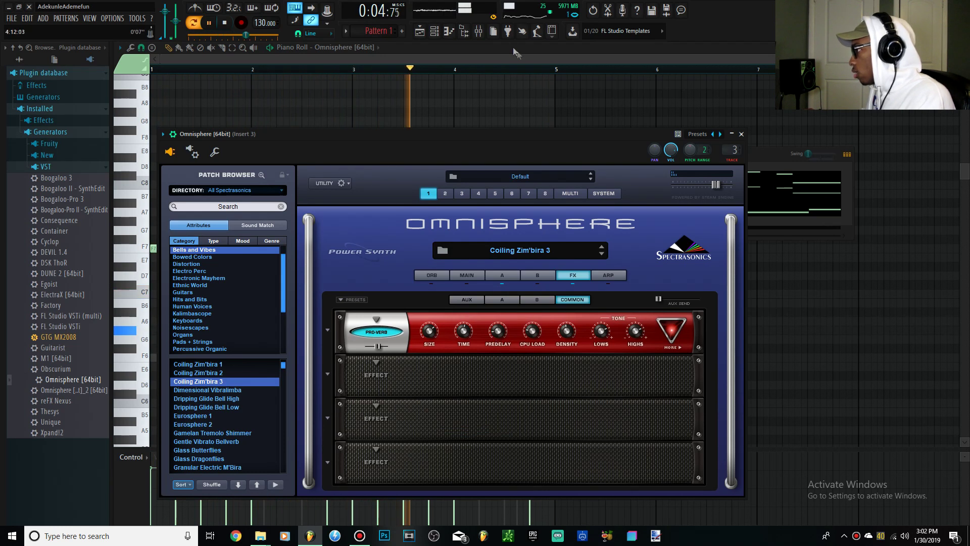
- Rebalance the levels of mixer inserts 1 to 3 and open the first ElectraX channel for its master reverb mix
click(478, 31)
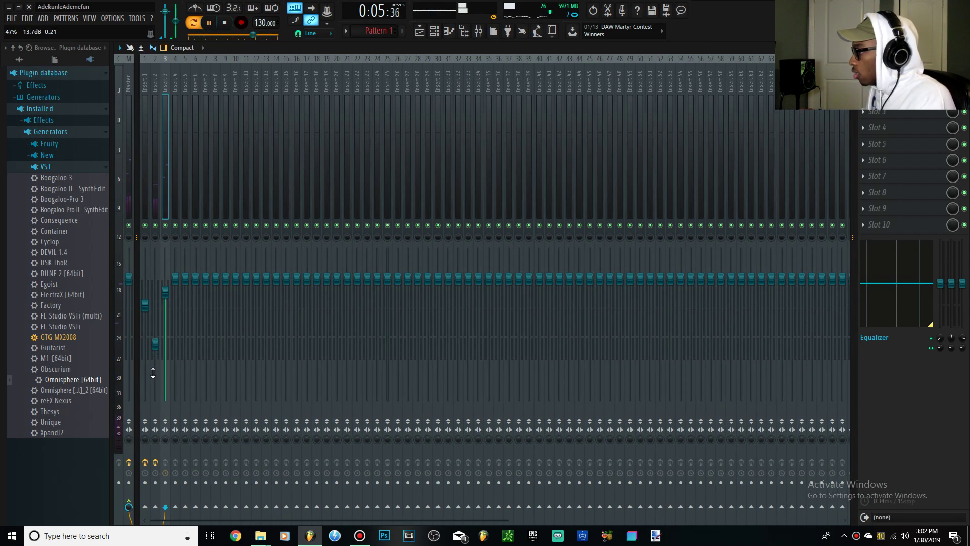
click(434, 31)
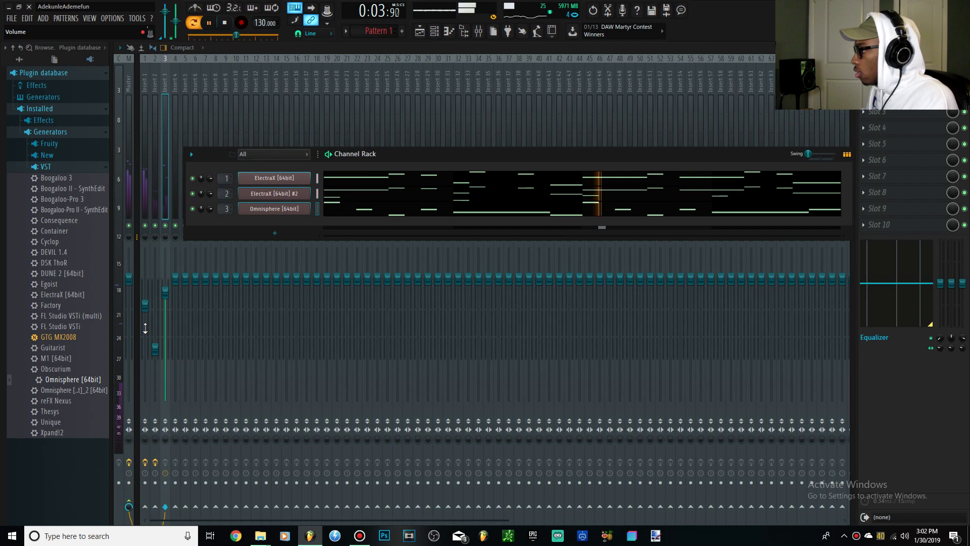
mouse_move(143, 305)
mouse_down()
mouse_move(143, 341)
mouse_move(146, 308)
mouse_up()
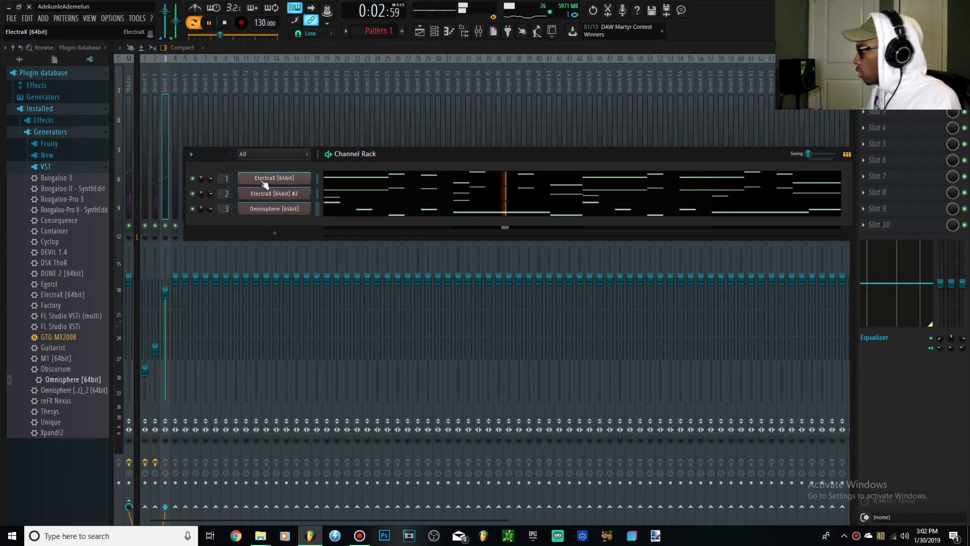
click(262, 180)
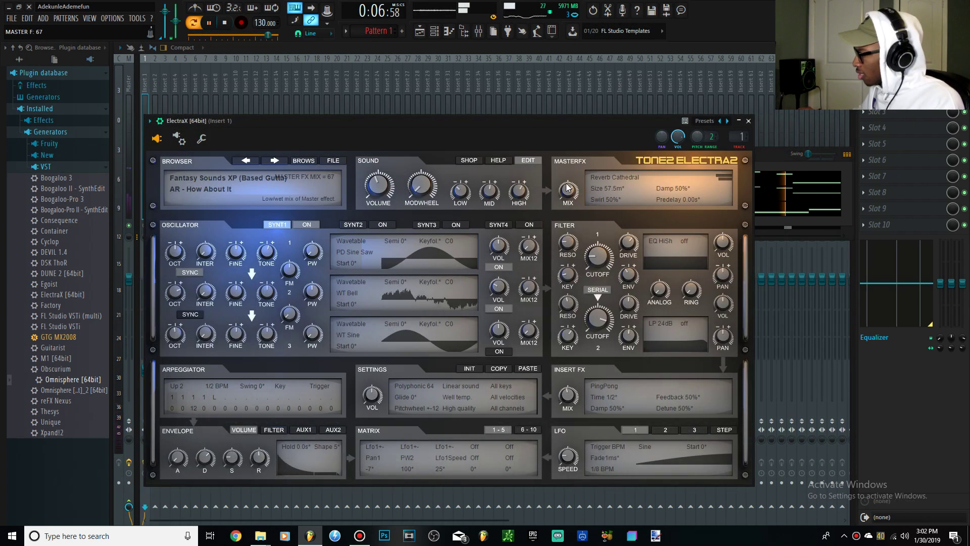
click(332, 49)
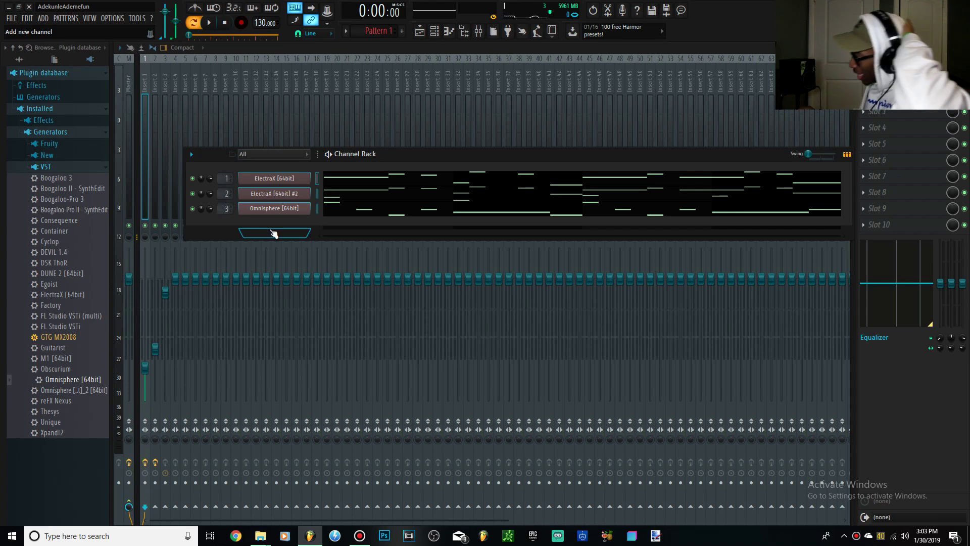
- Add a Synth 6 channel on mixer insert 9 and open its empty piano roll
click(275, 232)
click(263, 202)
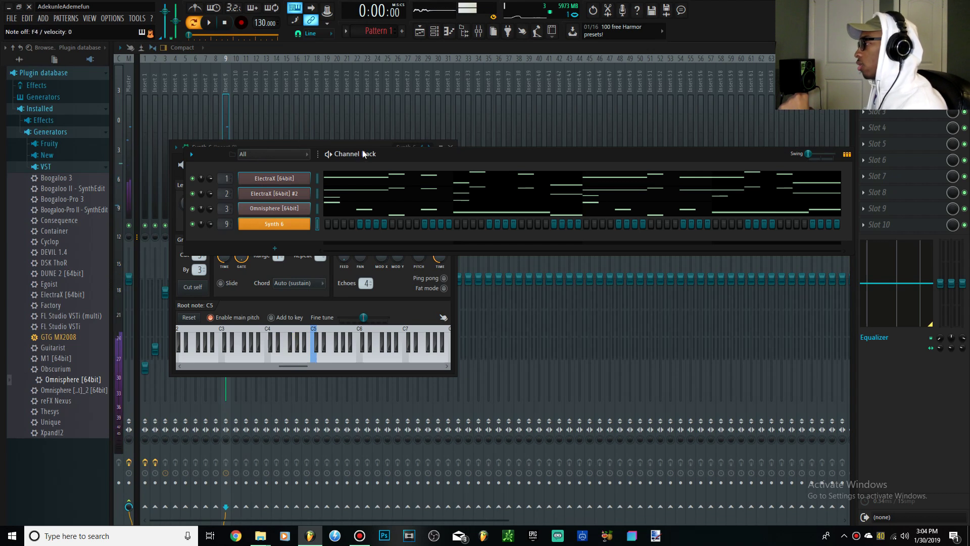
right_click(270, 225)
click(331, 224)
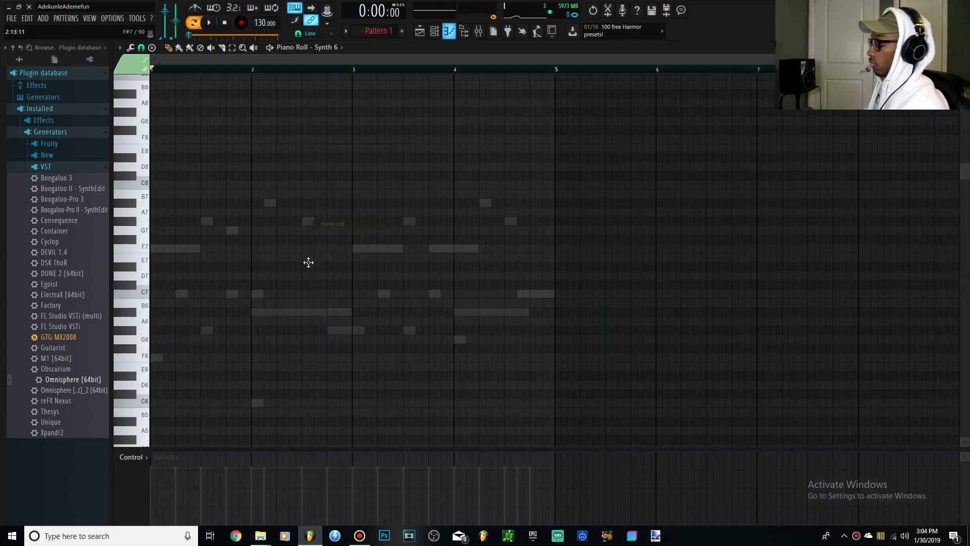
- Place overlapping long notes in Synth 6: F7 from bar 1, C7 late in bar 1 and A#6 from the middle of bar 2
key(space)
drag(174, 248, 225, 249)
key(space)
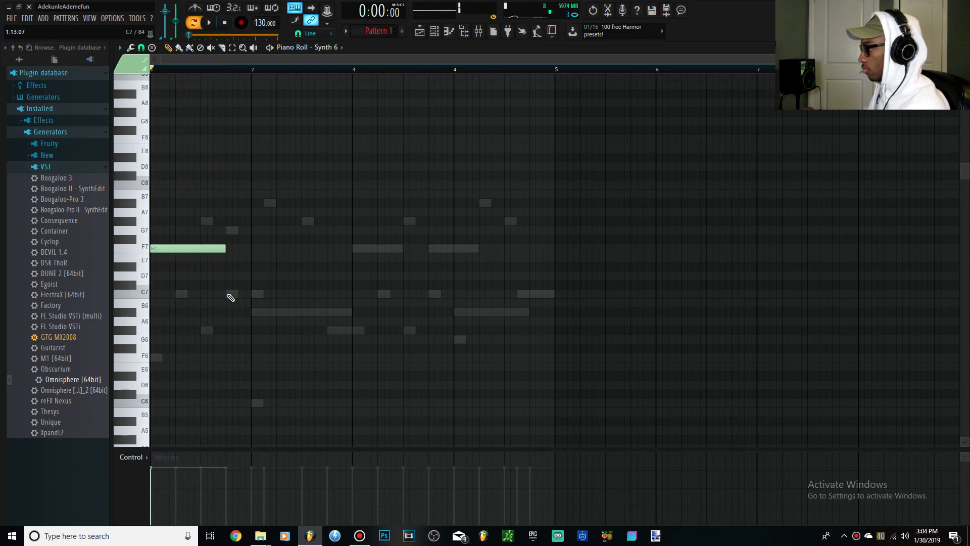
click(227, 294)
key(space)
key(space)
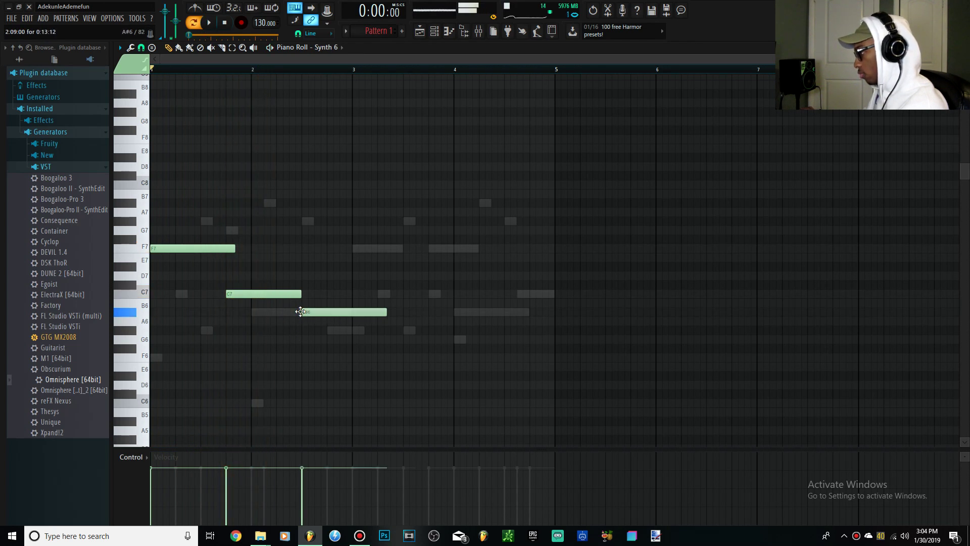
- Add a long G#6 note at the start of bar 3, and adjust the C7 and A#6 lengths so neighbouring notes overlap slightly
drag(311, 292, 323, 292)
click(352, 330)
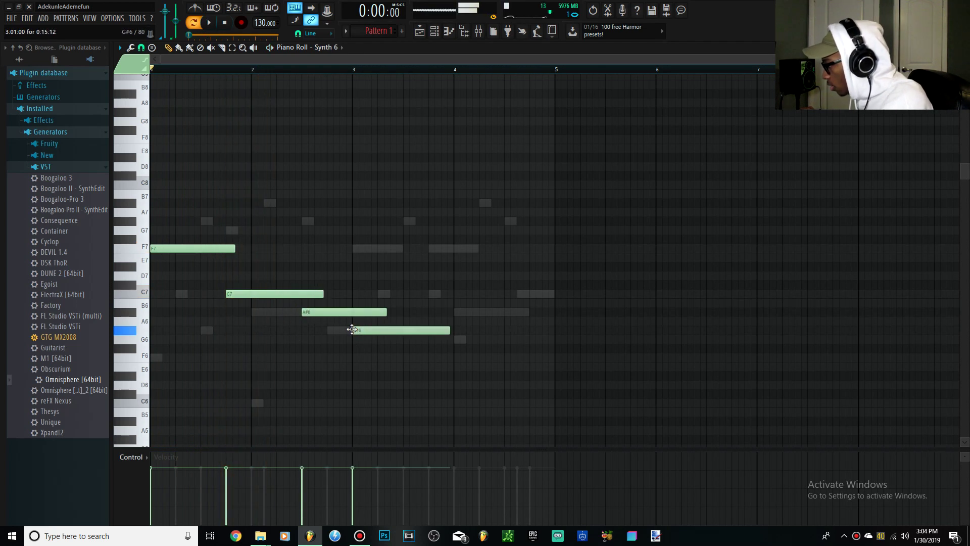
key(space)
mouse_move(350, 330)
mouse_down()
mouse_move(374, 330)
mouse_move(356, 314)
mouse_up()
- Transpose all Synth 6 notes down two octaves and add a G4 note at the start of bar 4
key(ctrl+Down)
key(ctrl+Down)
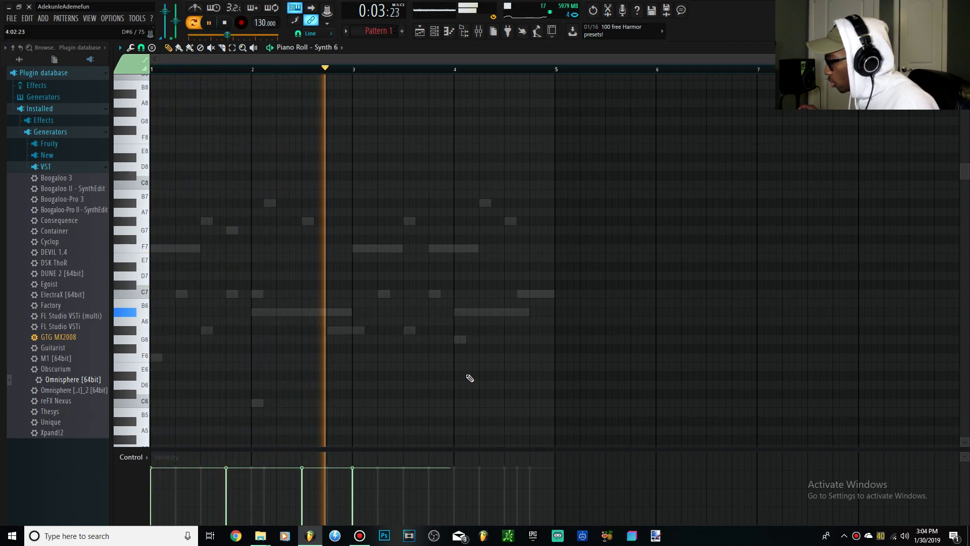
scroll(470, 378, down, 5)
key(space)
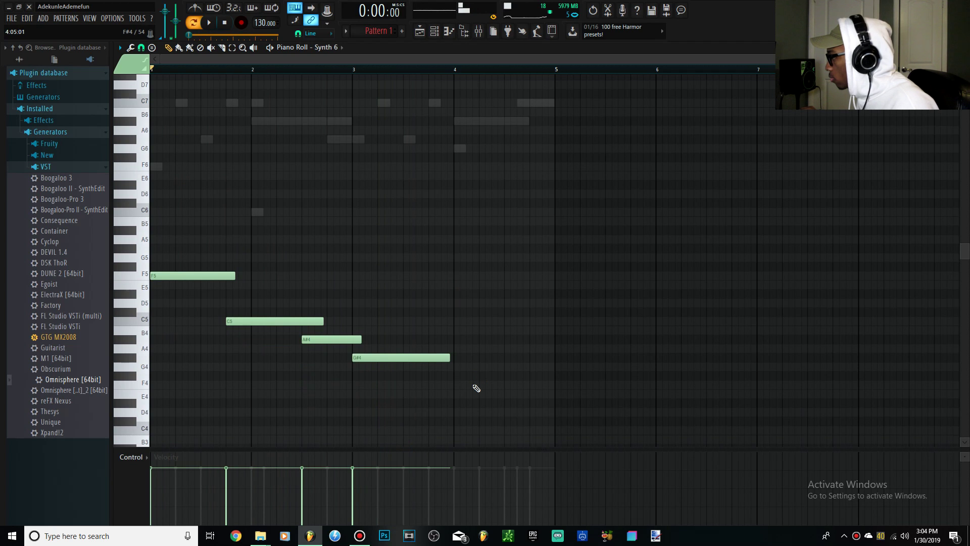
drag(454, 366, 457, 357)
key(space)
- Transpose only the opening F5 note down one octave to F4 and play the pattern
drag(318, 288, 71, 246)
key(space)
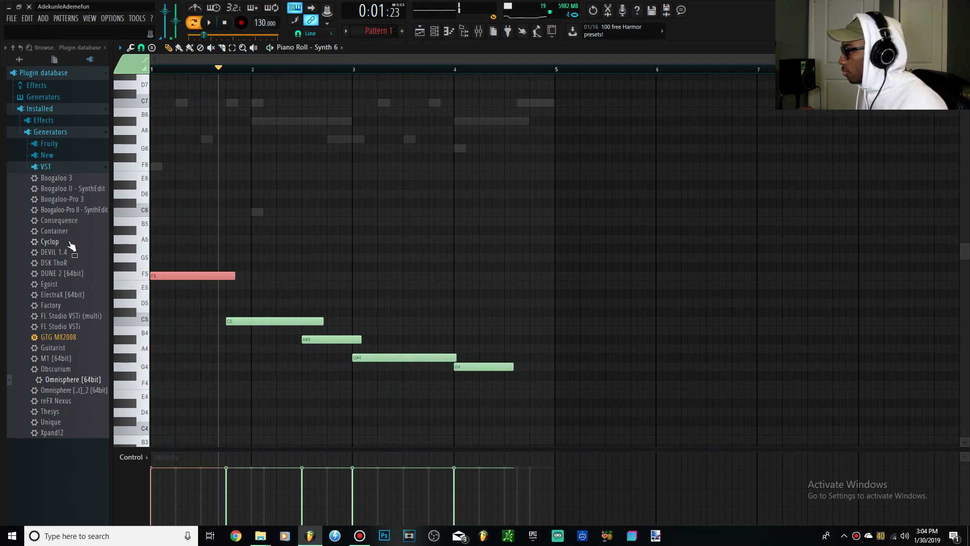
key(ctrl+Down)
key(space)
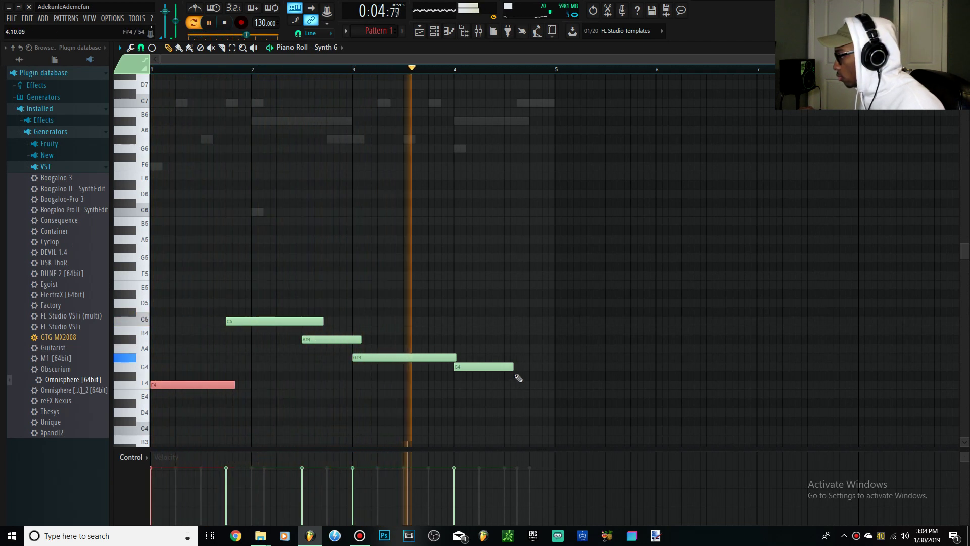
- Stretch the G4 note from just before bar 4 to the start of bar 5, and trim the end of the G#4 note
key(space)
drag(472, 365, 554, 368)
key(space)
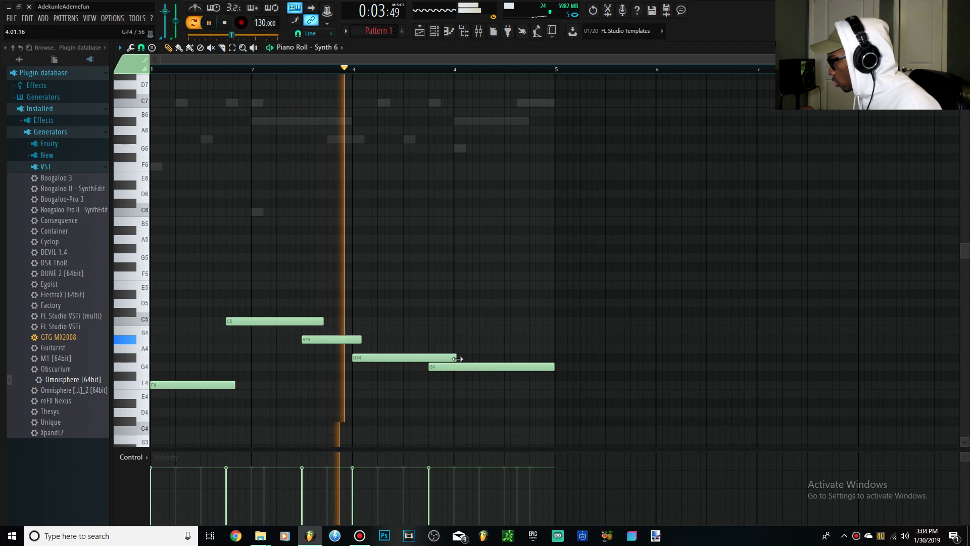
drag(447, 359, 438, 359)
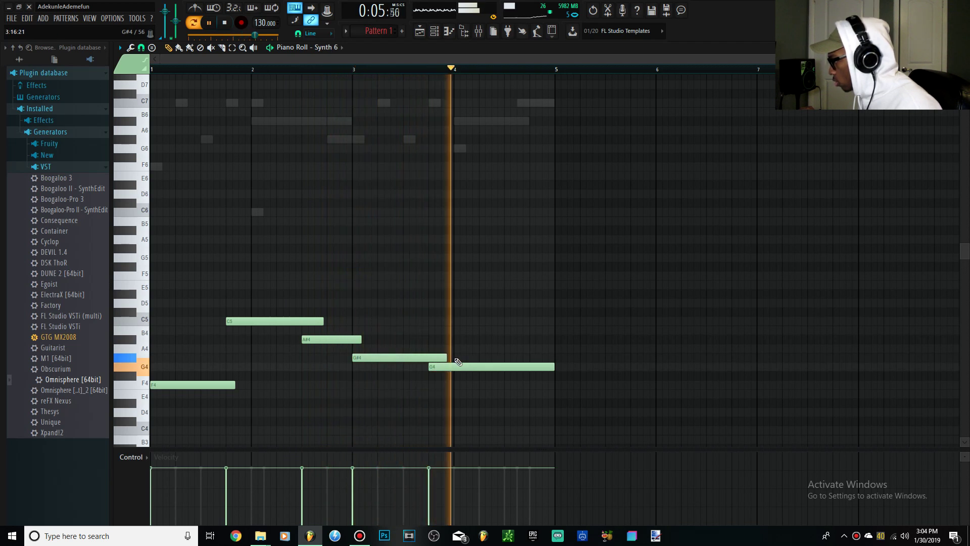
- Add an A4 note from the middle of bar 4 to the start of bar 5, and shorten the G4 note to overlap it slightly
key(space)
drag(502, 358, 506, 345)
key(space)
key(space)
drag(596, 348, 551, 348)
drag(552, 366, 512, 365)
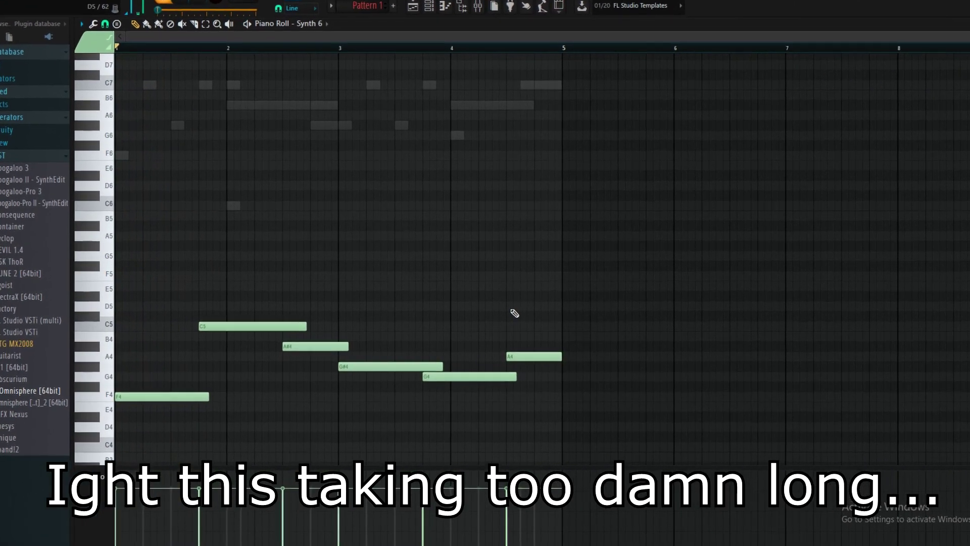
- Raise the last note of bar 4 to A#4, and transpose the whole Synth 6 melody down one octave
key(space)
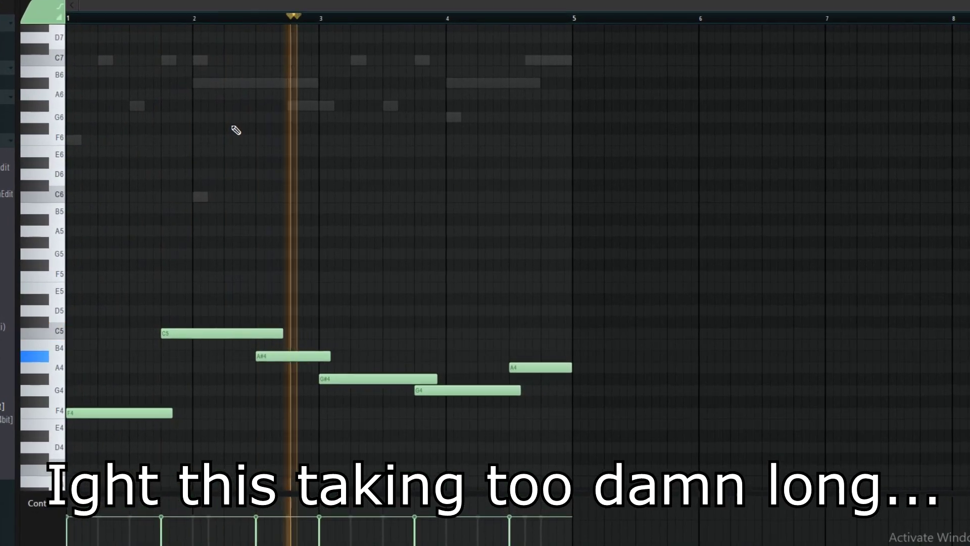
key(space)
drag(522, 373, 522, 361)
key(ctrl+Up)
key(ctrl+Up)
key(space)
key(ctrl+Up)
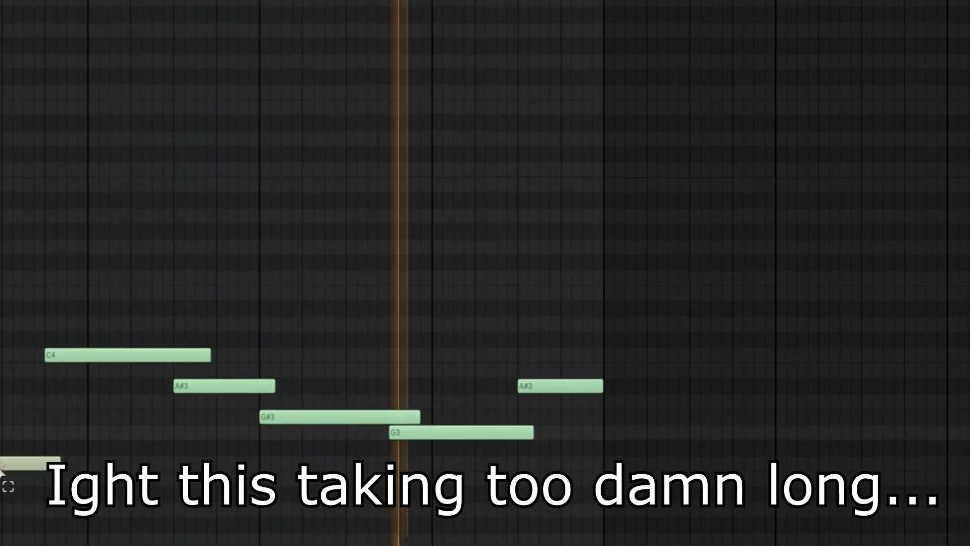
- Transpose the G#3 and G3 notes around bars 3 and 4 up one octave, leaving them deselected
drag(353, 480, 450, 434)
key(ctrl+Up)
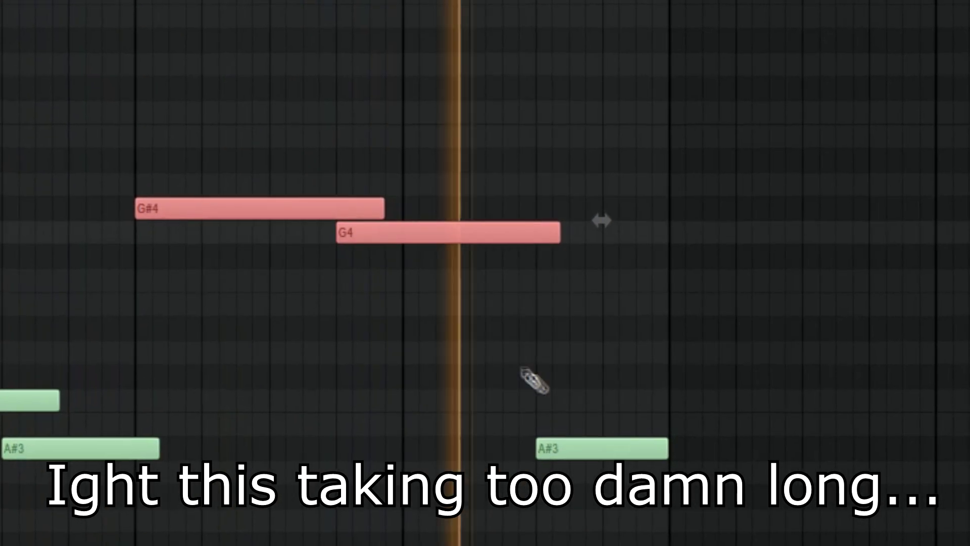
click(432, 312)
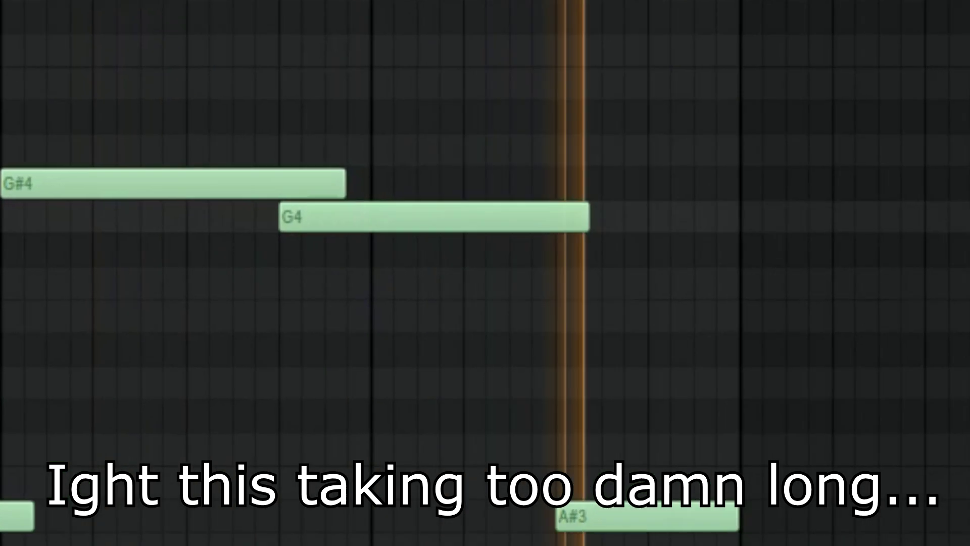